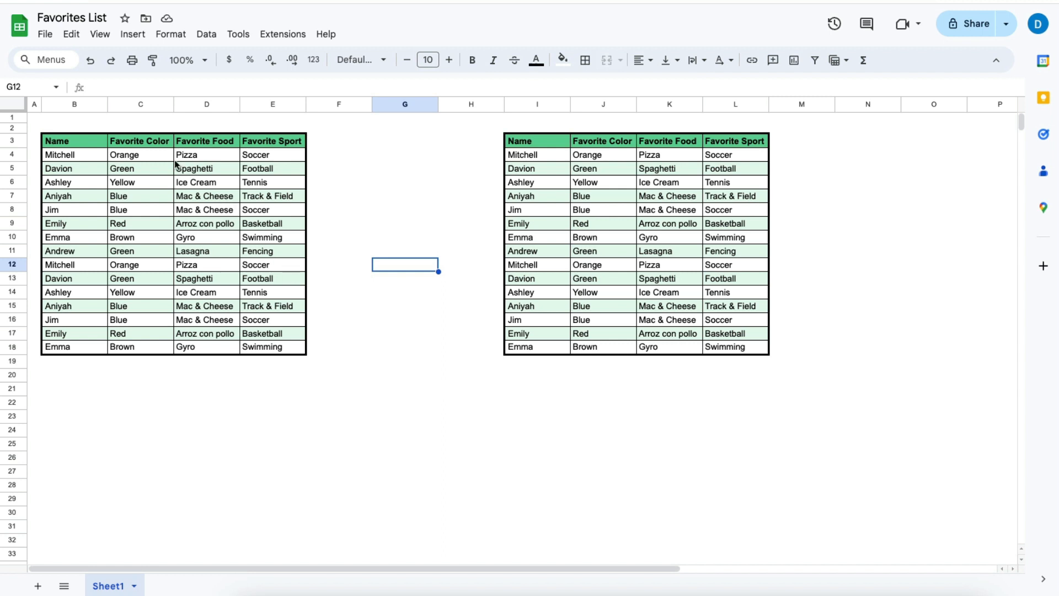
Enter the title "Secret Pal" in cell B2 above the first table
{"action": "left_click", "coordinate": [91, 126]}
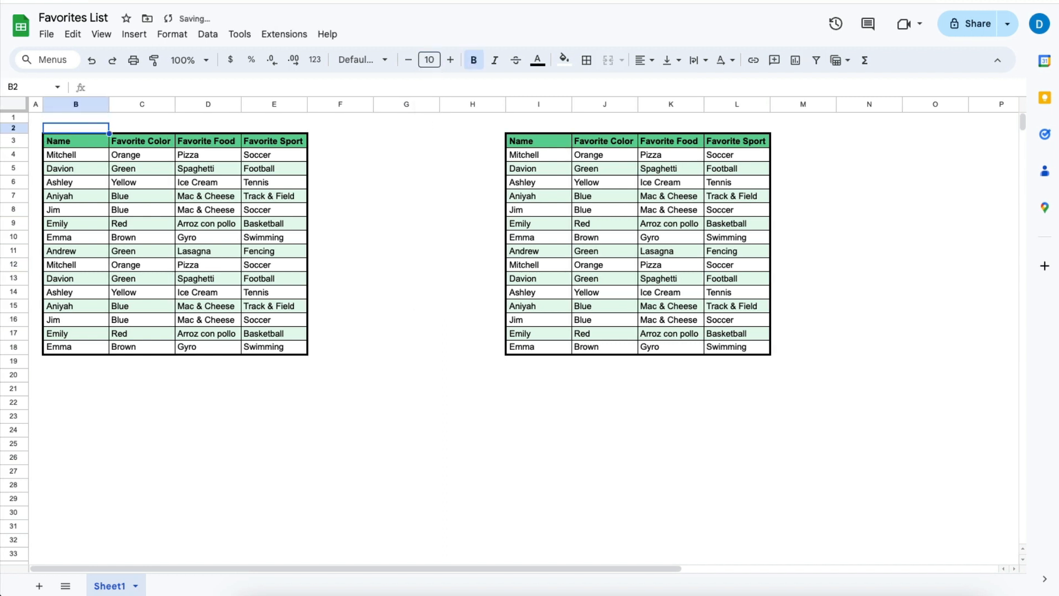
{"action": "type", "text": "Sec"}
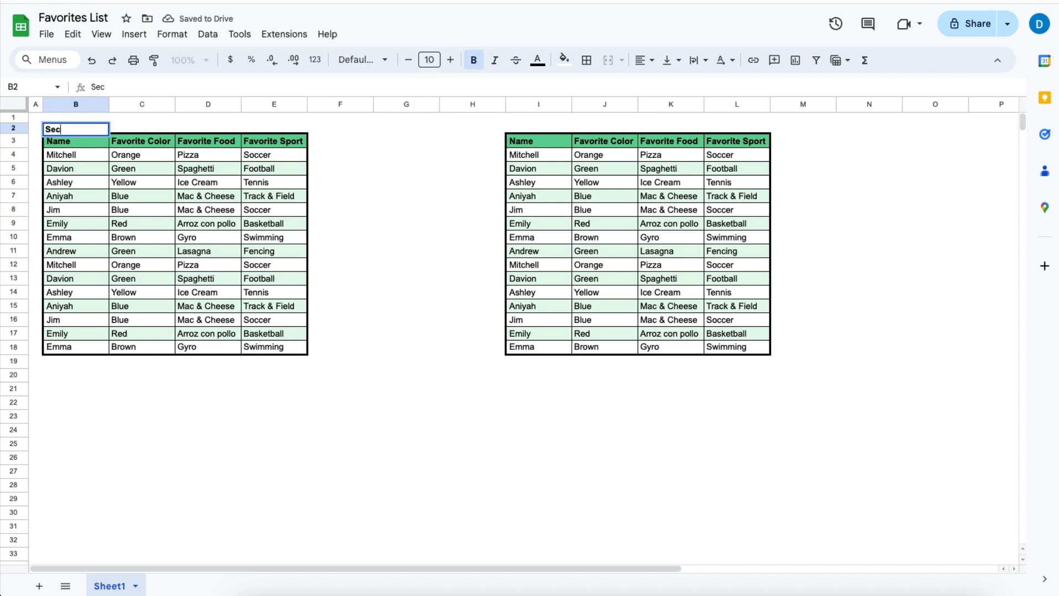
{"action": "type", "text": "ret Pal"}
{"action": "key", "text": "Return"}
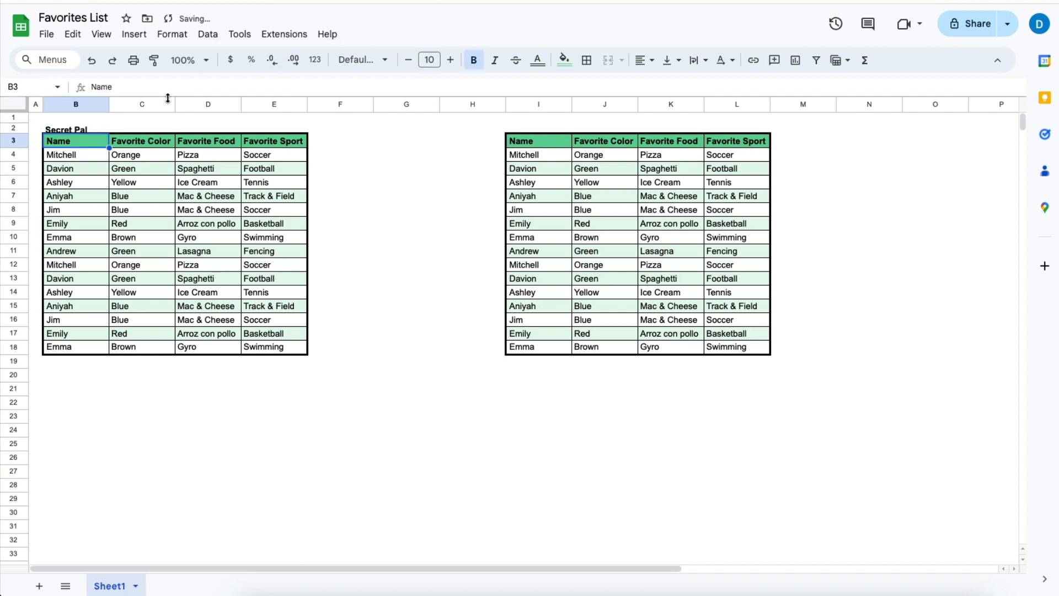
Set the font size of the B2 title to 50 and increase the height of row 2 to fit the text
{"action": "left_click", "coordinate": [95, 128]}
{"action": "left_click", "coordinate": [439, 58]}
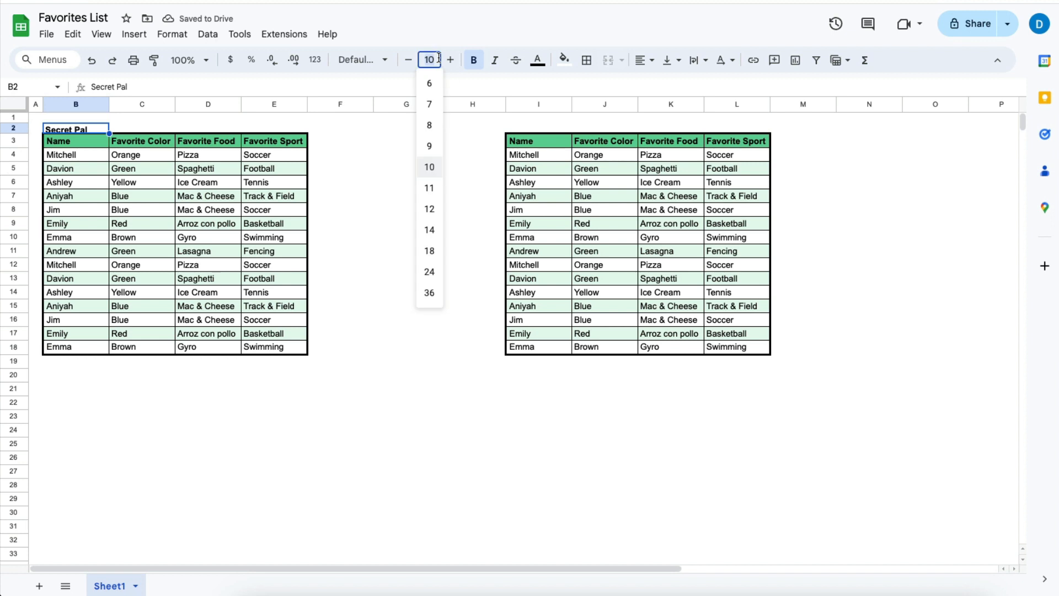
{"action": "key", "text": "BackSpace"}
{"action": "key", "text": "BackSpace"}
{"action": "type", "text": "50"}
{"action": "key", "text": "Return"}
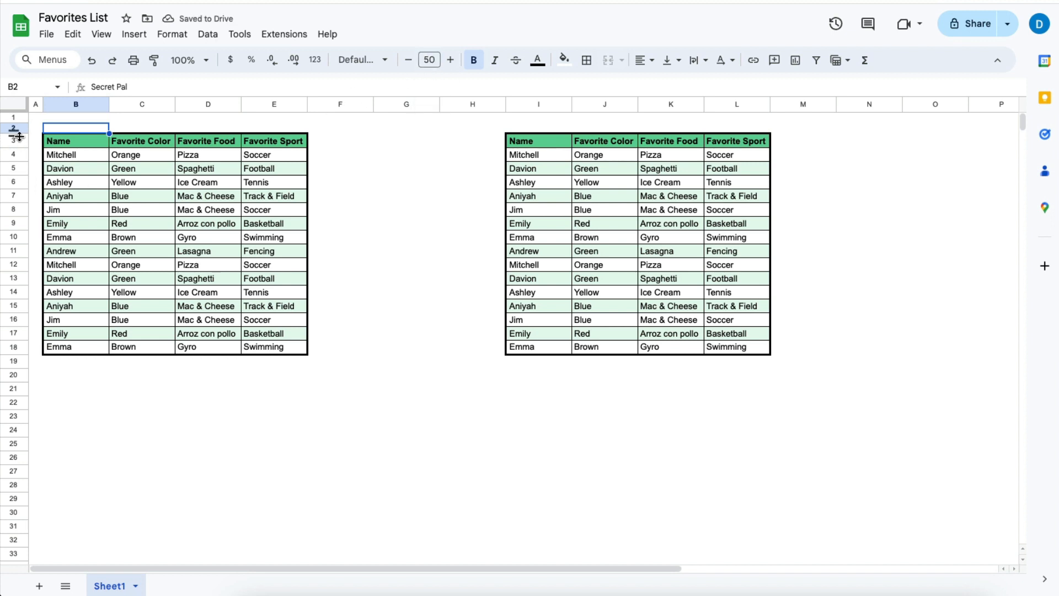
{"action": "left_click_drag", "start_coordinate": [19, 135], "coordinate": [20, 170]}
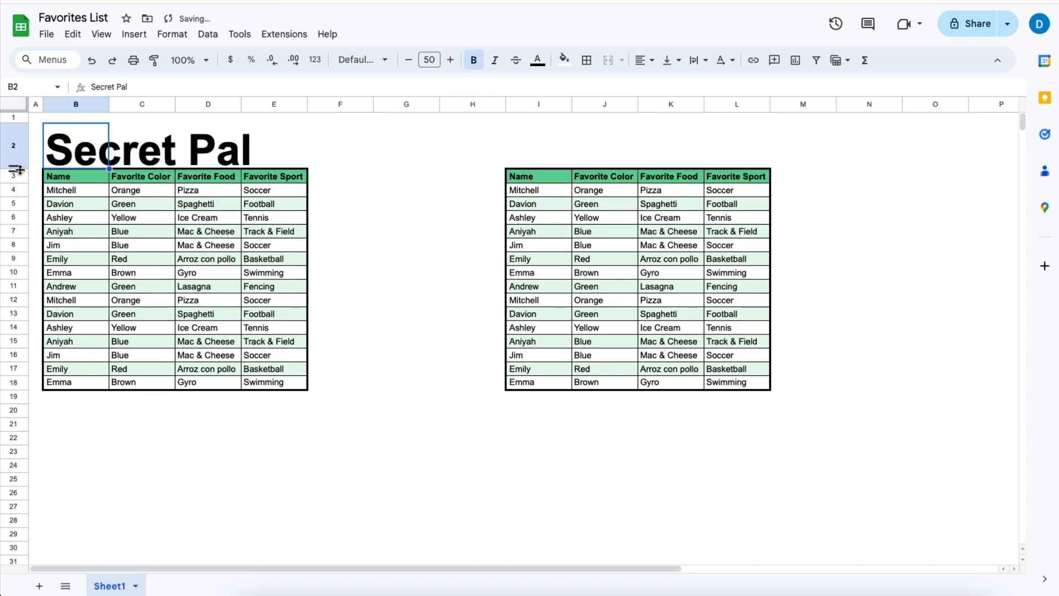
{"action": "left_click", "coordinate": [211, 148]}
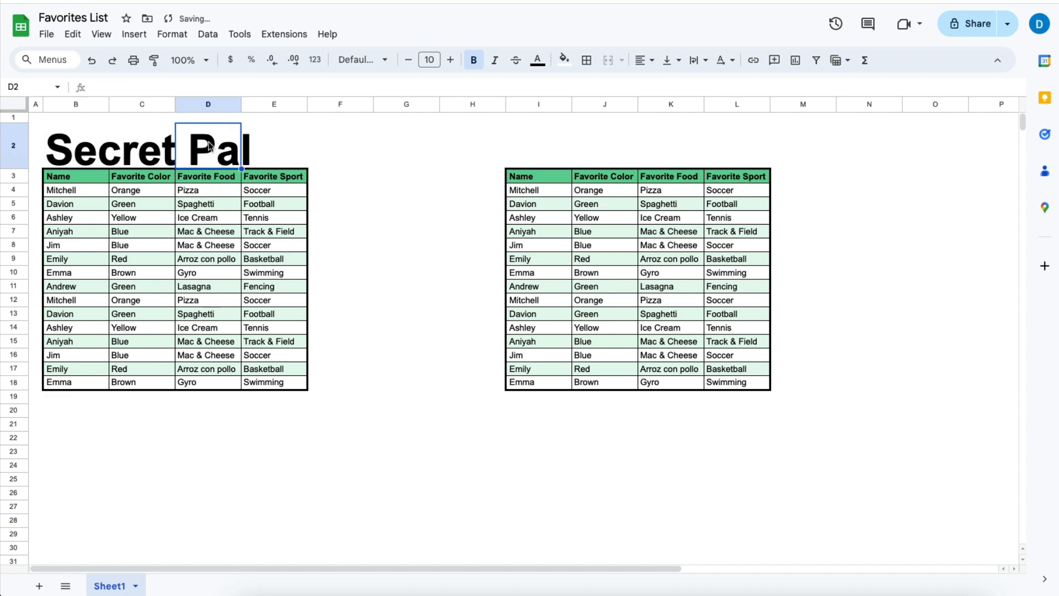
{"action": "left_click", "coordinate": [57, 161]}
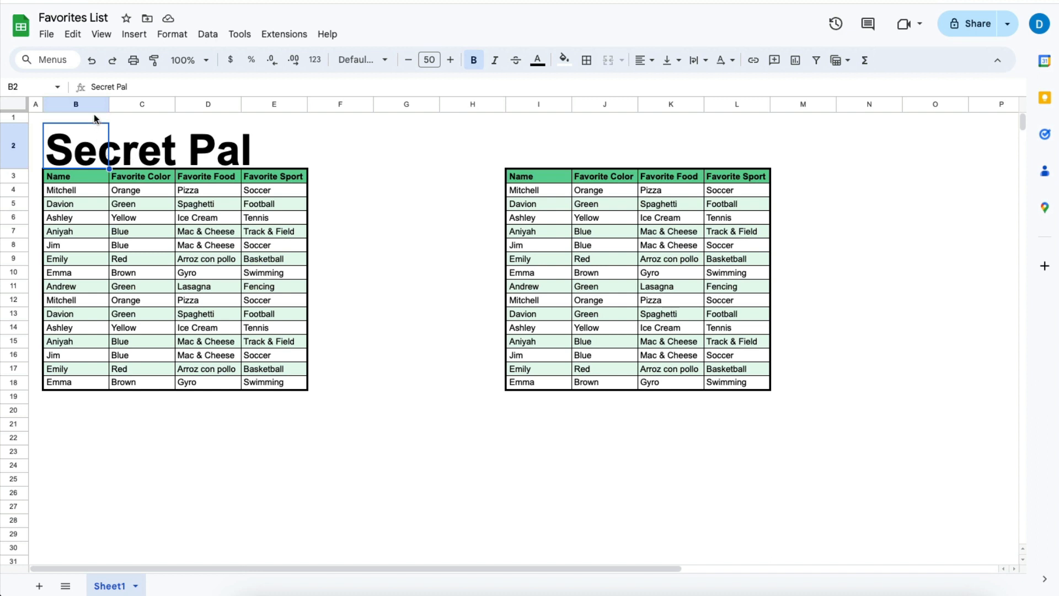
{"action": "double_click", "coordinate": [91, 141]}
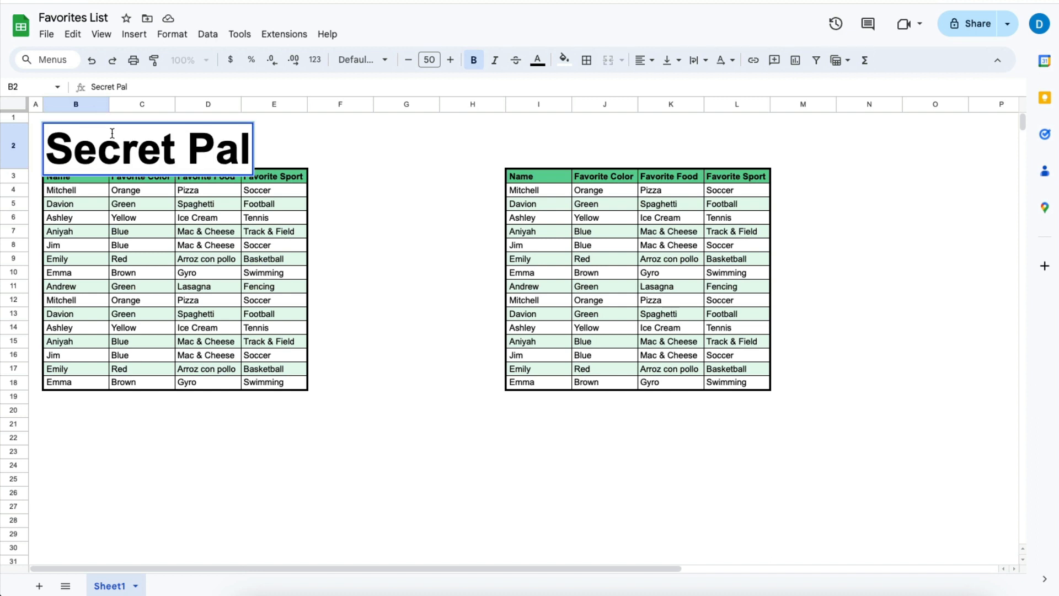
{"action": "left_click", "coordinate": [305, 164]}
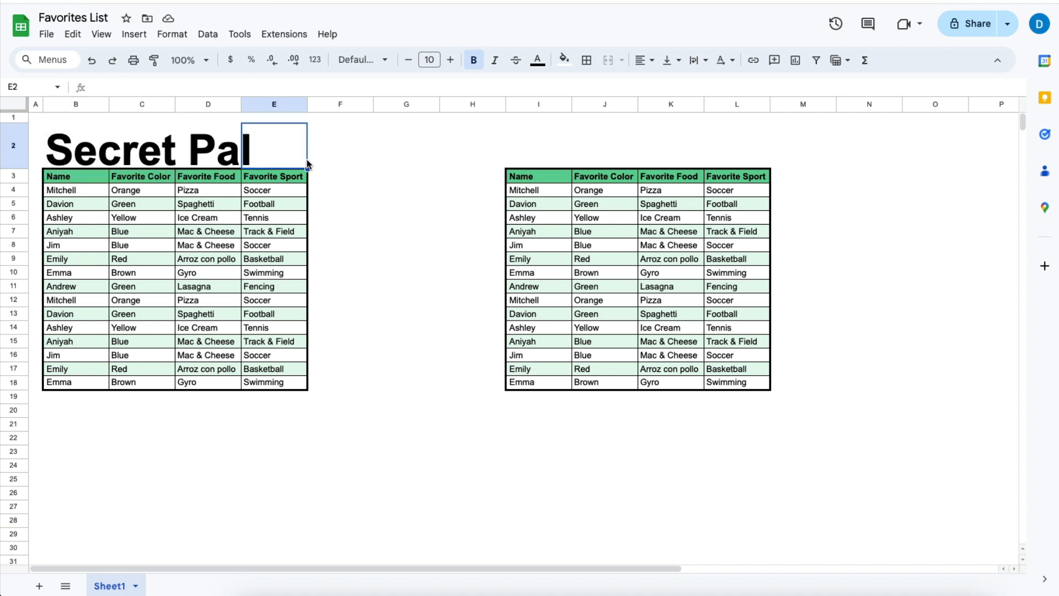
Merge cells B2:E2 horizontally so the title spans the full width of the first table
{"action": "left_click", "coordinate": [77, 152]}
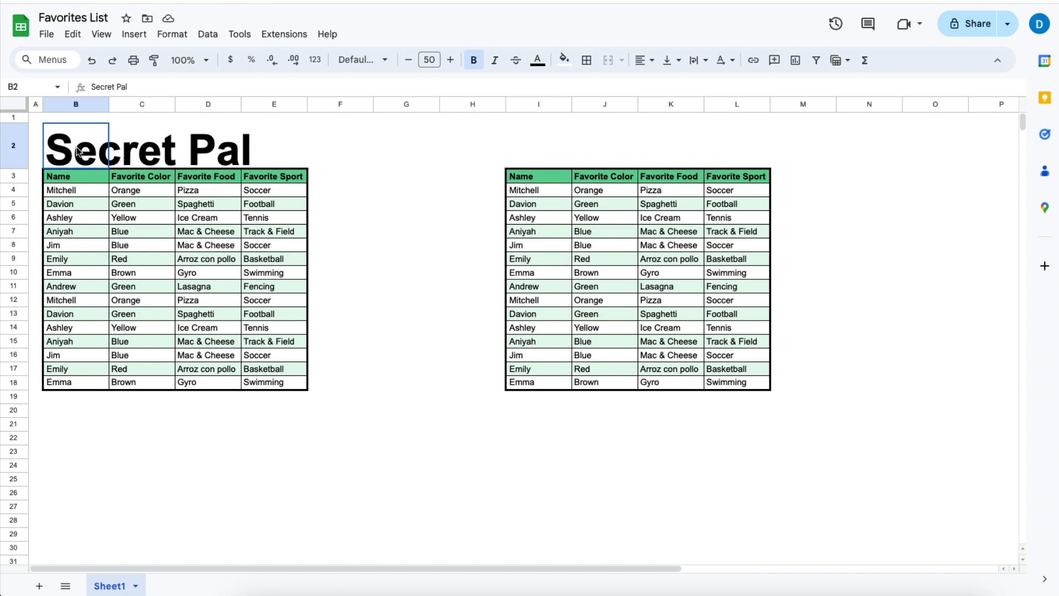
{"action": "left_click_drag", "start_coordinate": [108, 149], "coordinate": [296, 155]}
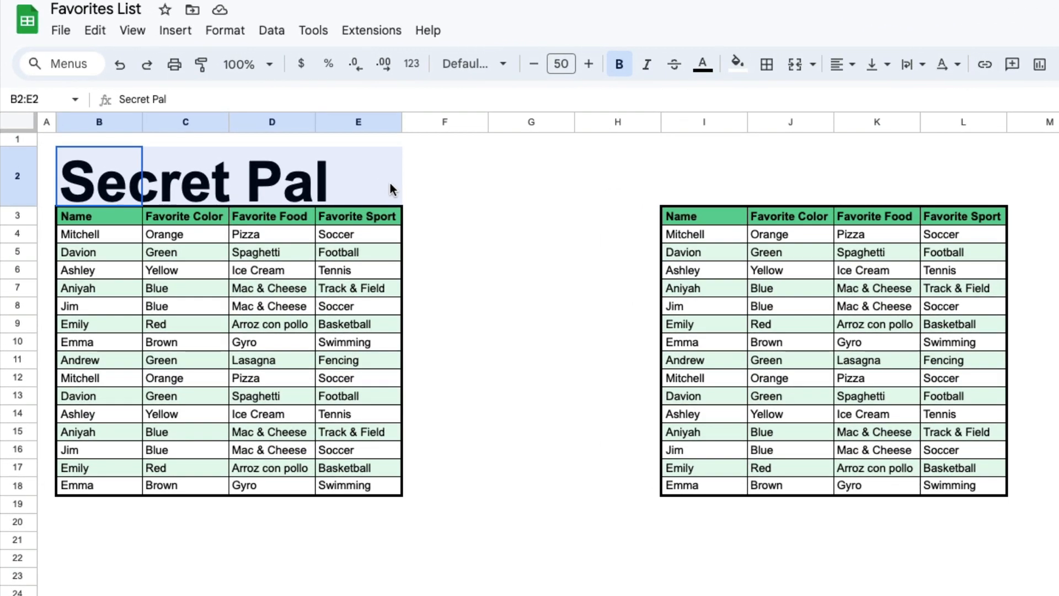
{"action": "left_click", "coordinate": [236, 35]}
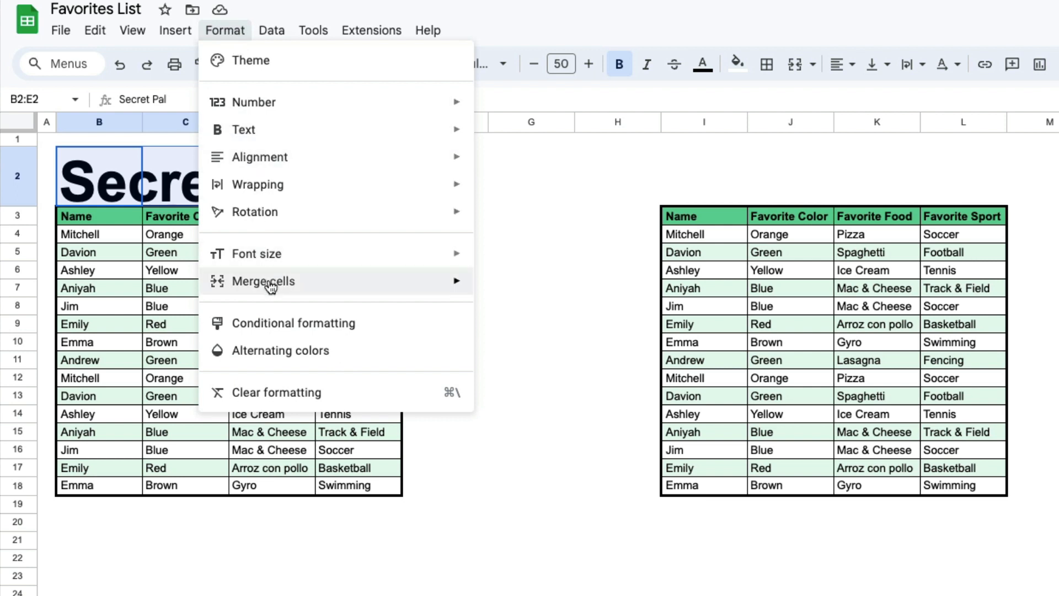
{"action": "mouse_move", "coordinate": [269, 285]}
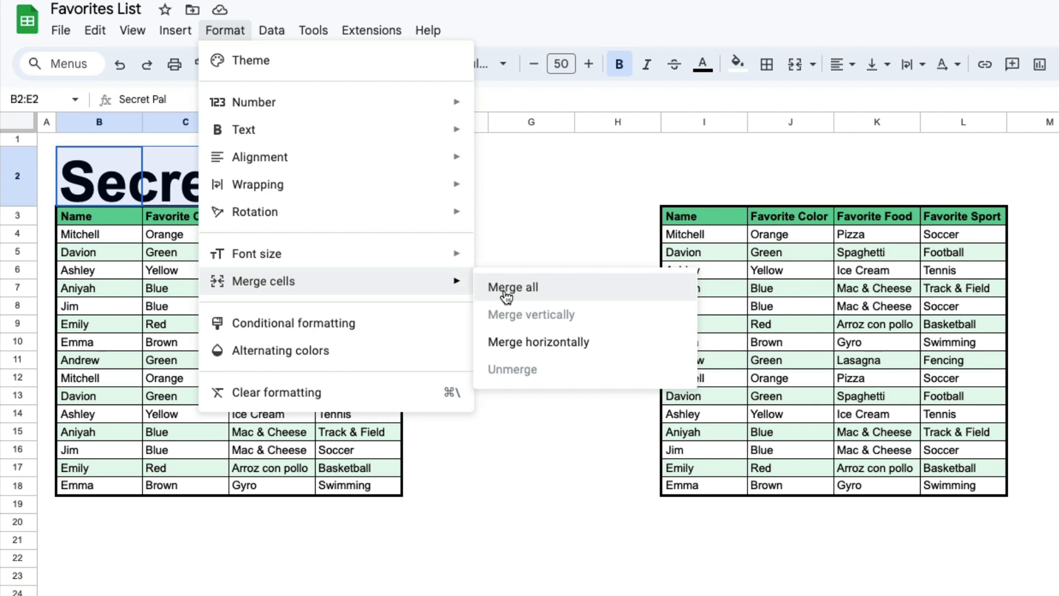
{"action": "left_click", "coordinate": [522, 348]}
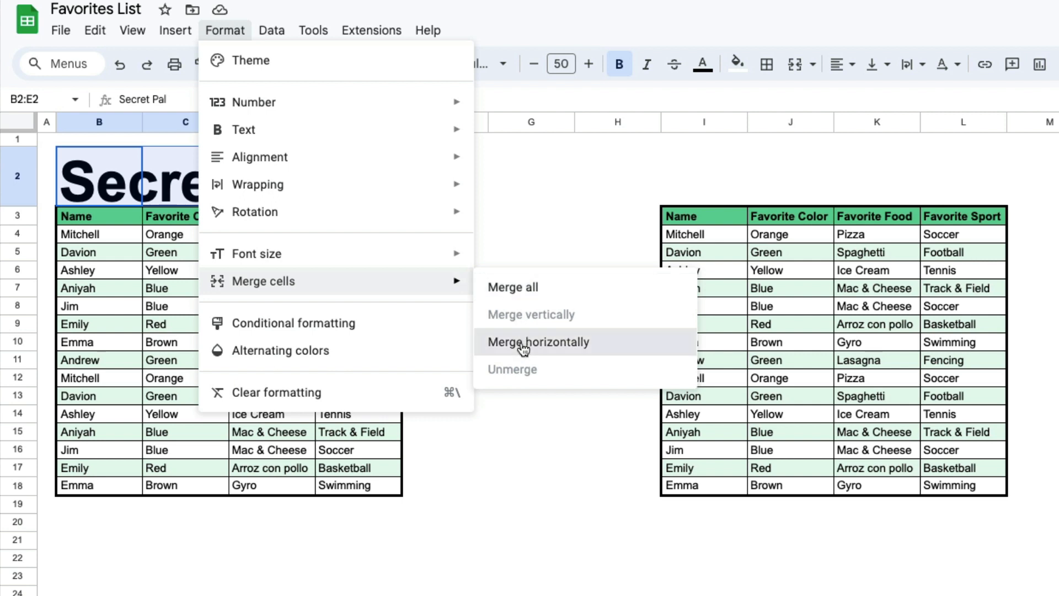
{"action": "triple_click", "coordinate": [79, 177]}
{"action": "left_click", "coordinate": [460, 265]}
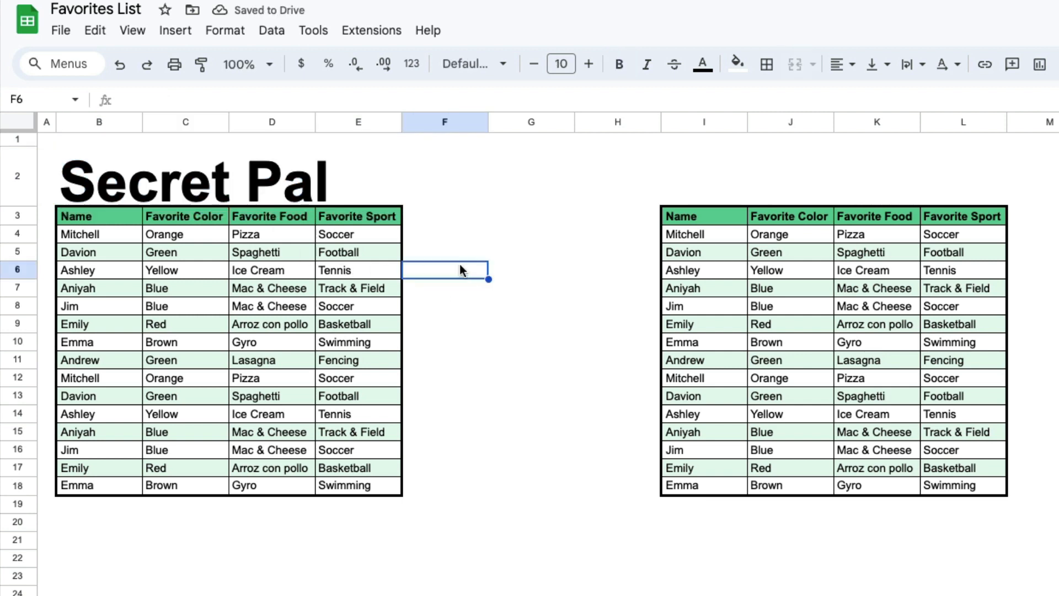
Center the "Secret Pal" title horizontally within the merged cell B2:E2
{"action": "left_click", "coordinate": [256, 197]}
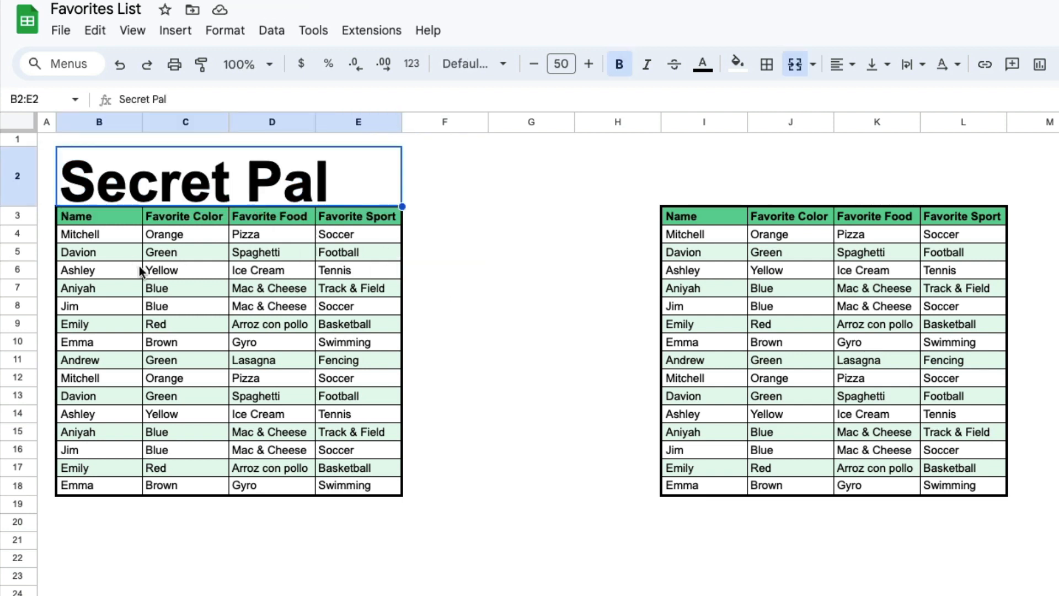
{"action": "left_click", "coordinate": [843, 65]}
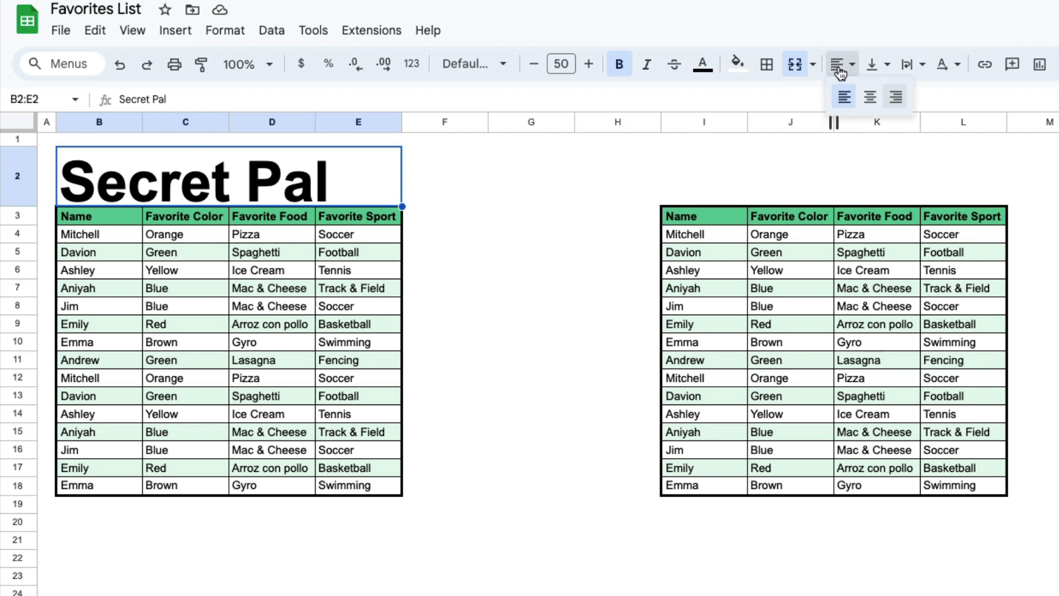
{"action": "left_click", "coordinate": [871, 97]}
{"action": "left_click", "coordinate": [635, 309]}
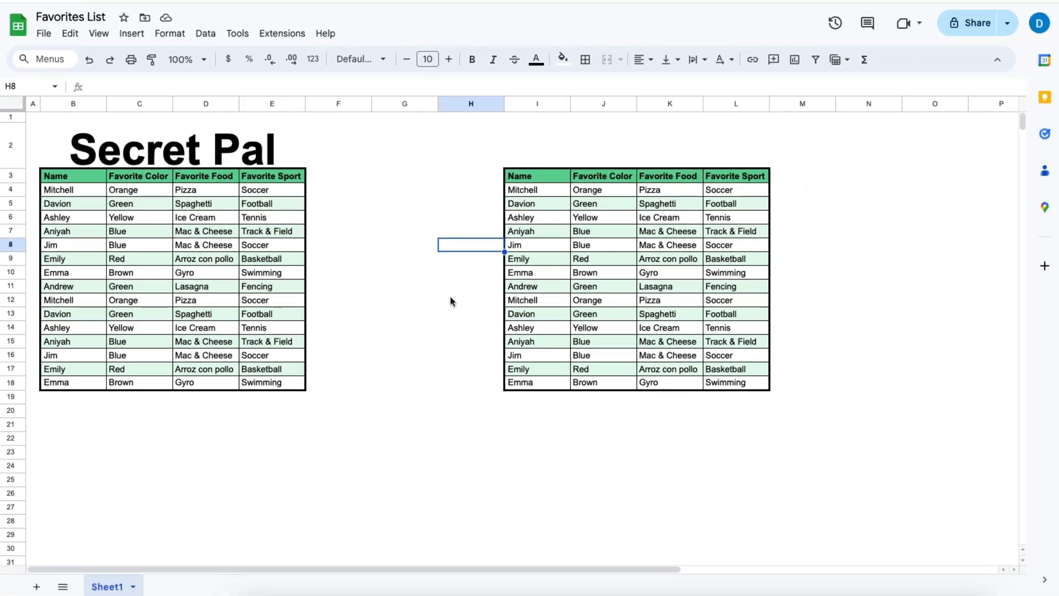
Enter the title "Secret Pal" in cell H18, beside the last row of the second table
{"action": "left_click", "coordinate": [479, 386]}
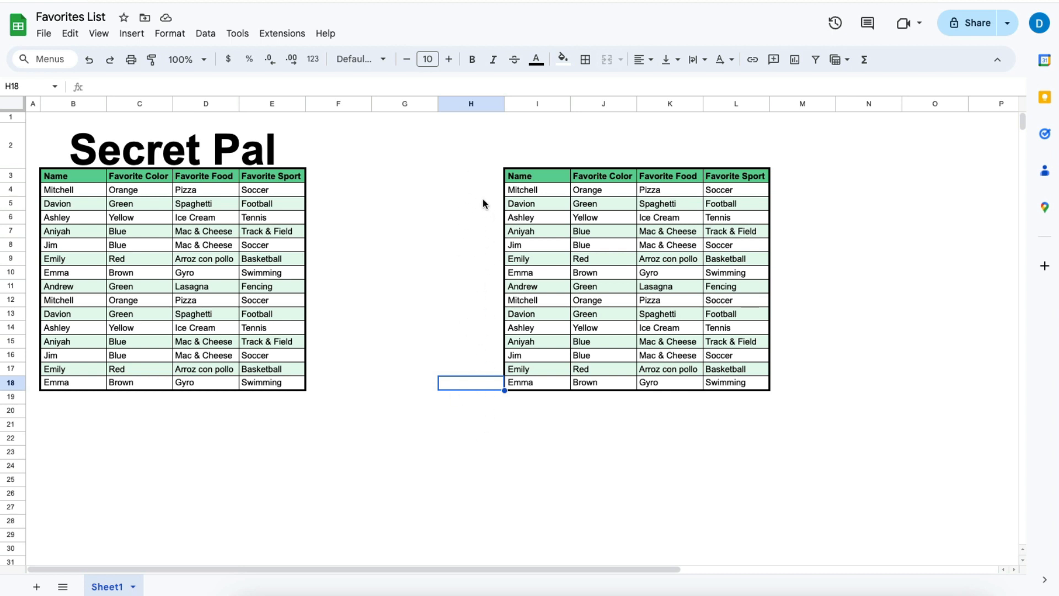
{"action": "double_click", "coordinate": [471, 381]}
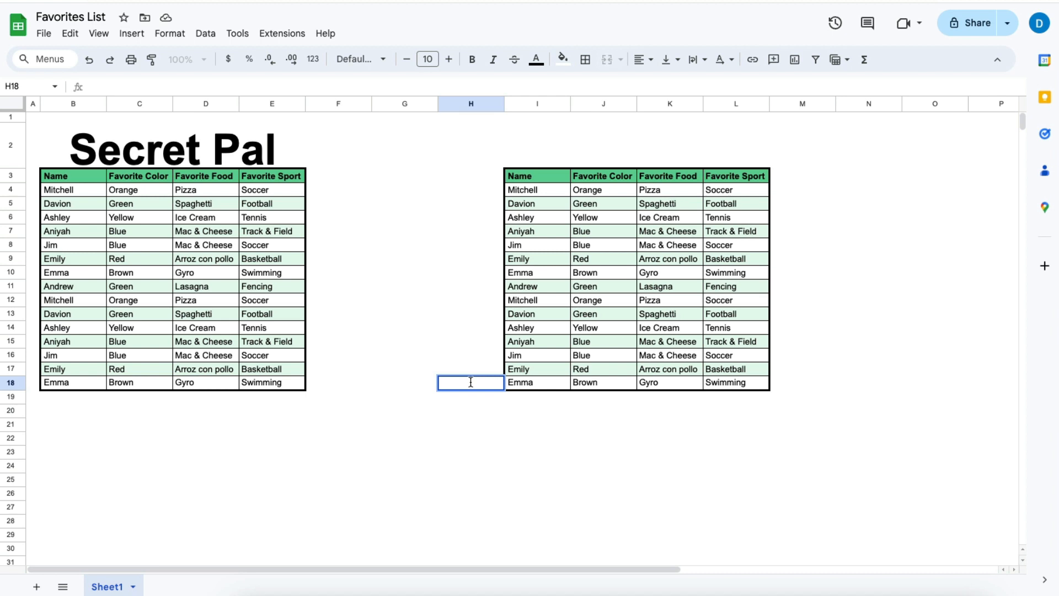
{"action": "type", "text": "Secret Pal"}
{"action": "key", "text": "Return"}
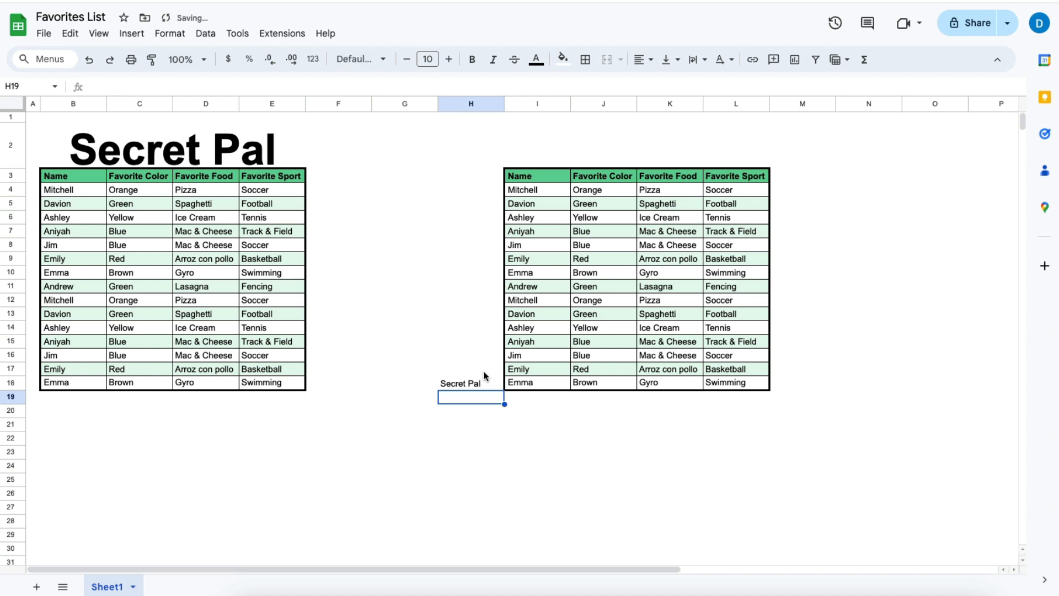
Make the "Secret Pal" text in H18 bold and set its font size to 50
{"action": "left_click", "coordinate": [474, 383]}
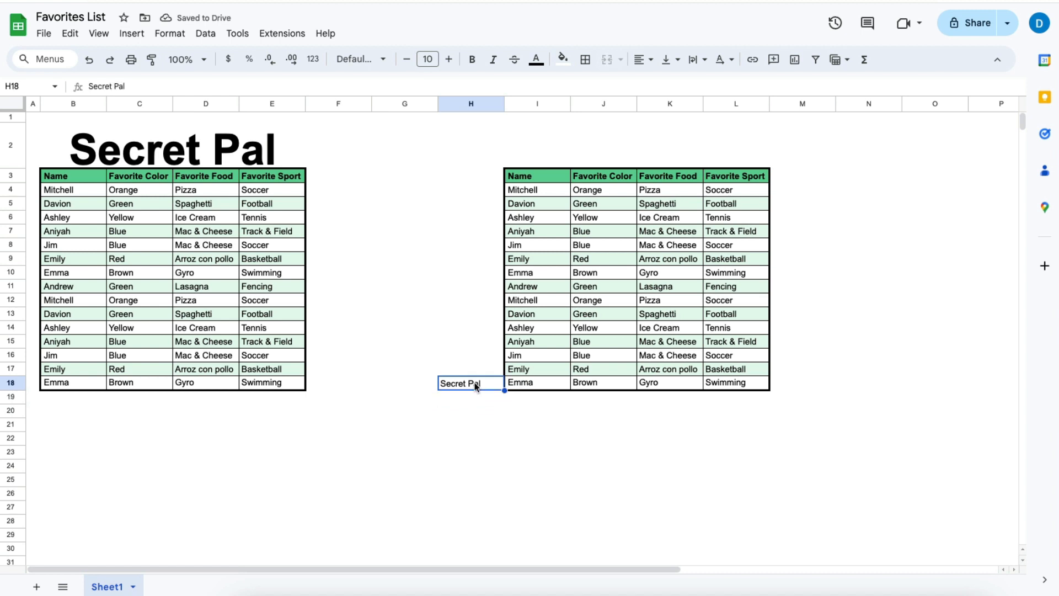
{"action": "key", "text": "ctrl+b"}
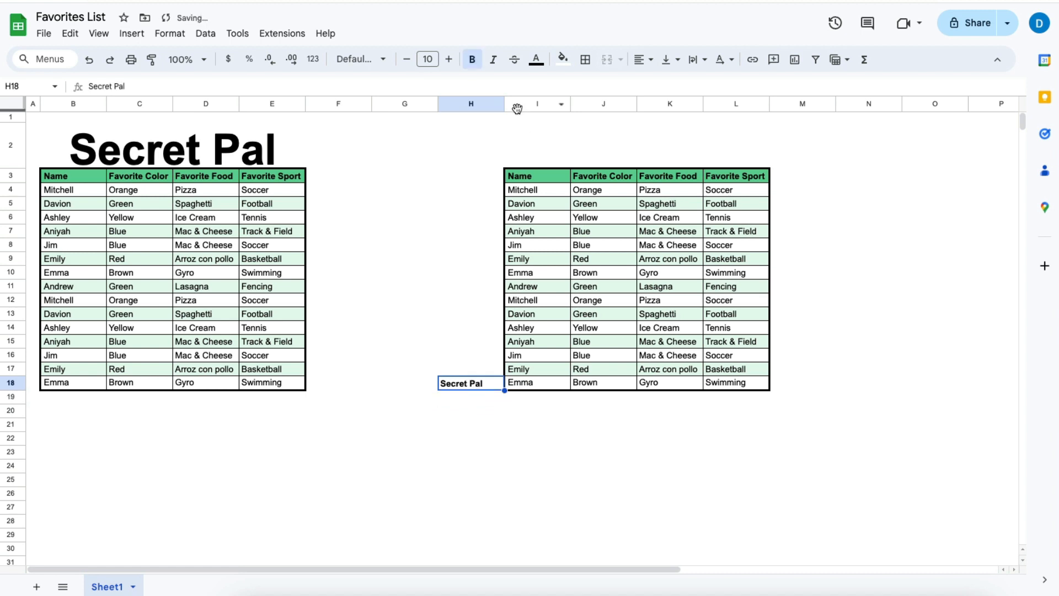
{"action": "left_click", "coordinate": [434, 58]}
{"action": "type", "text": "50"}
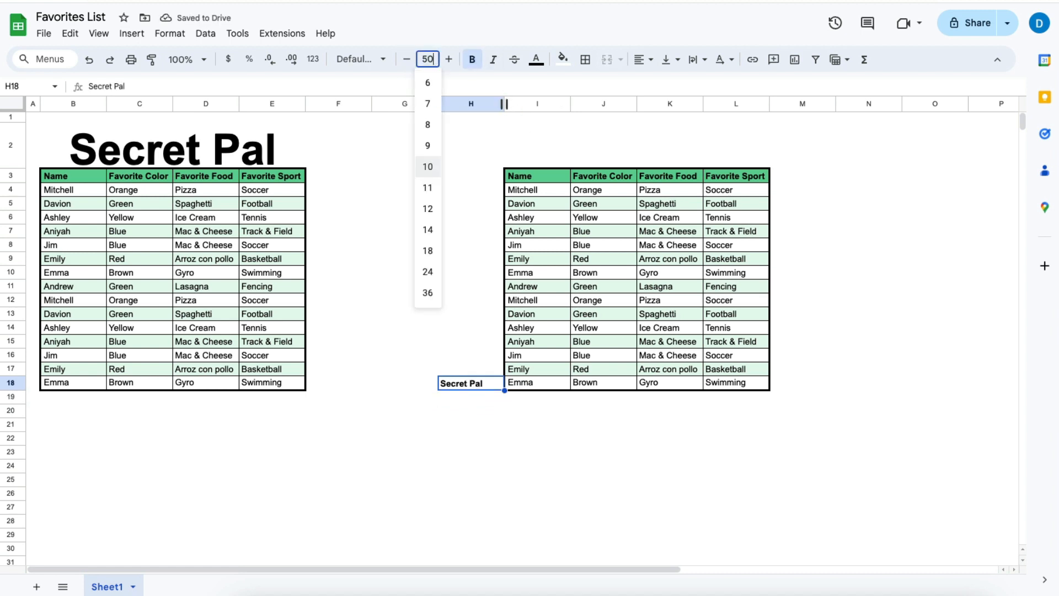
{"action": "key", "text": "Return"}
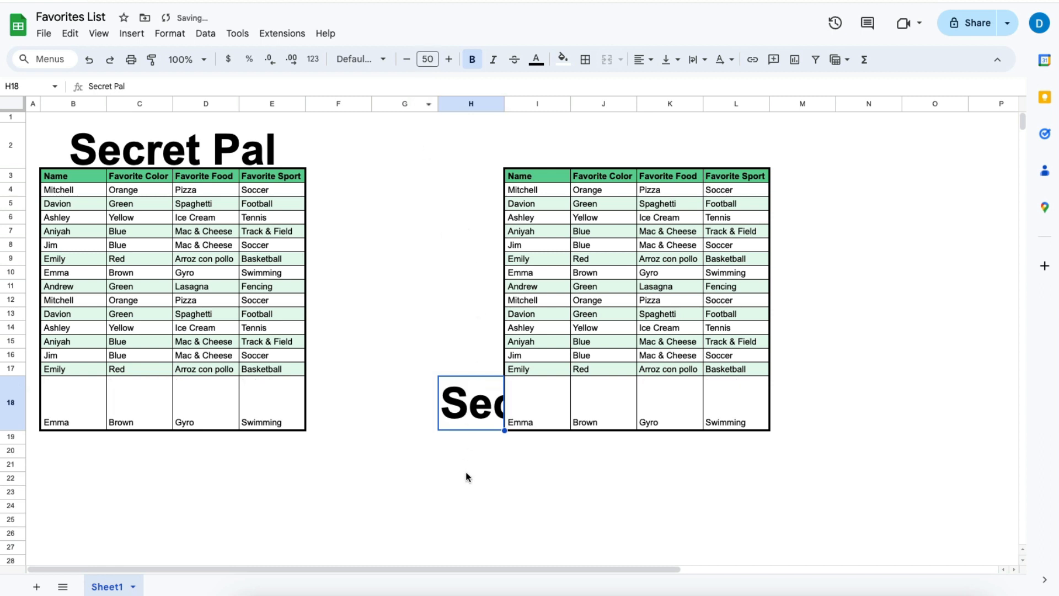
Rotate the text in cell H18 up so that it reads vertically
{"action": "left_click", "coordinate": [477, 442]}
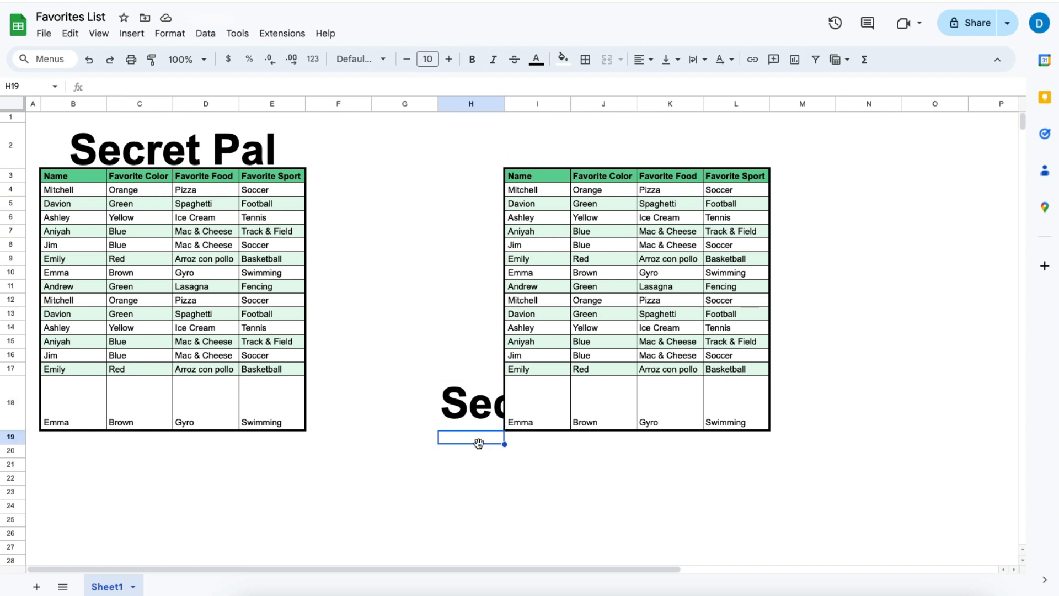
{"action": "left_click", "coordinate": [478, 397]}
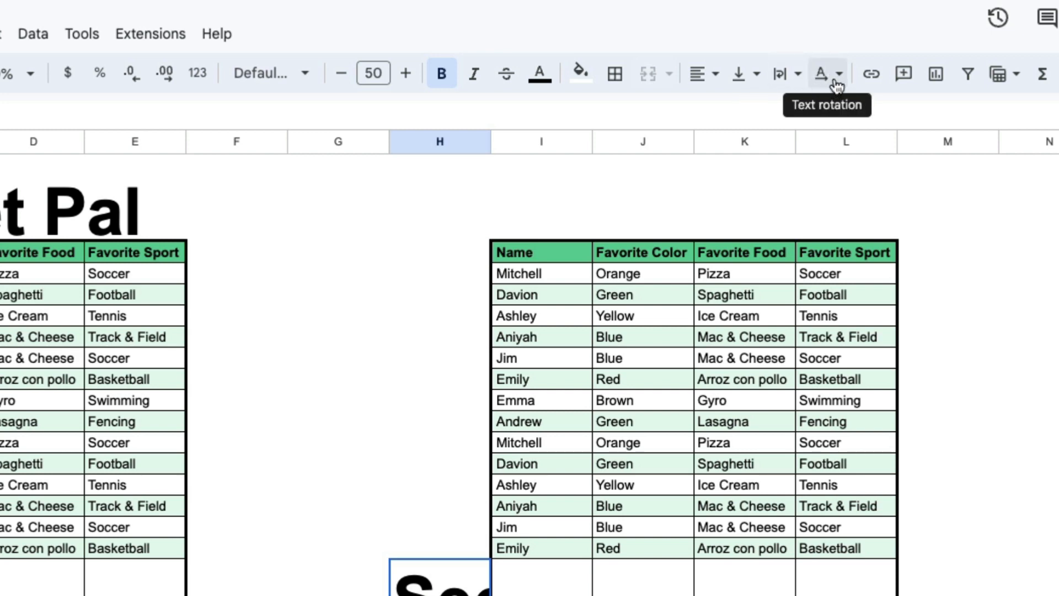
{"action": "left_click", "coordinate": [836, 86]}
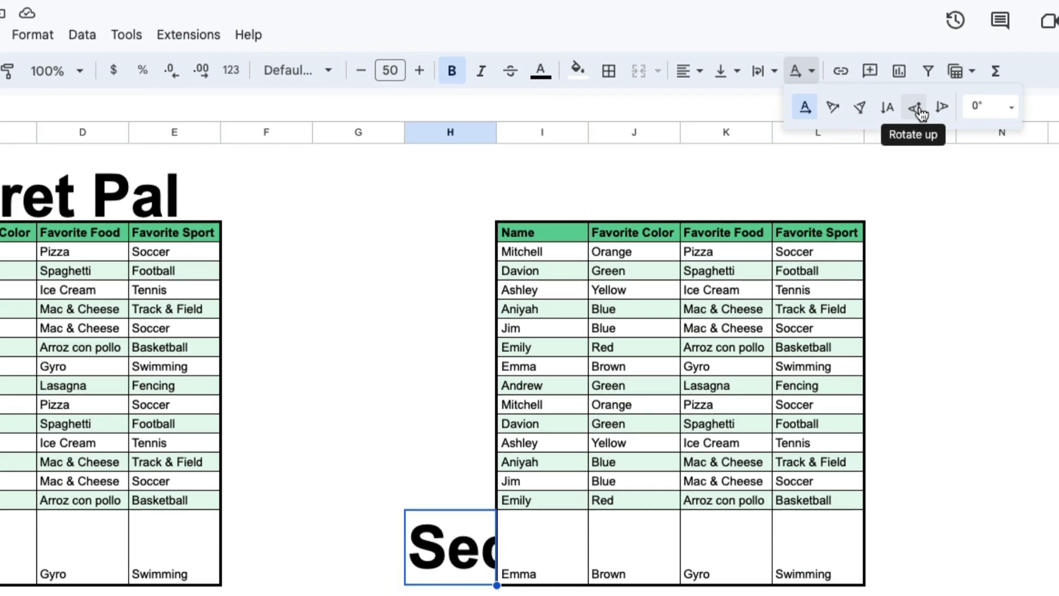
{"action": "left_click", "coordinate": [957, 117]}
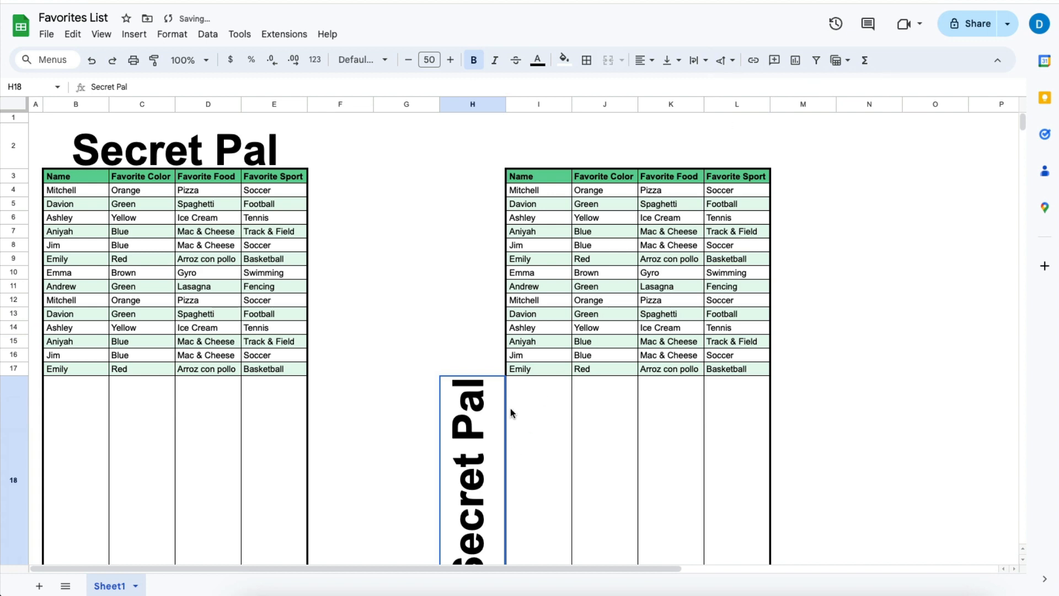
Merge cells H3:H18 vertically so the "Secret Pal" title spans the full height of the second table
{"action": "scroll", "coordinate": [511, 414], "scroll_direction": "down", "scroll_amount": 2}
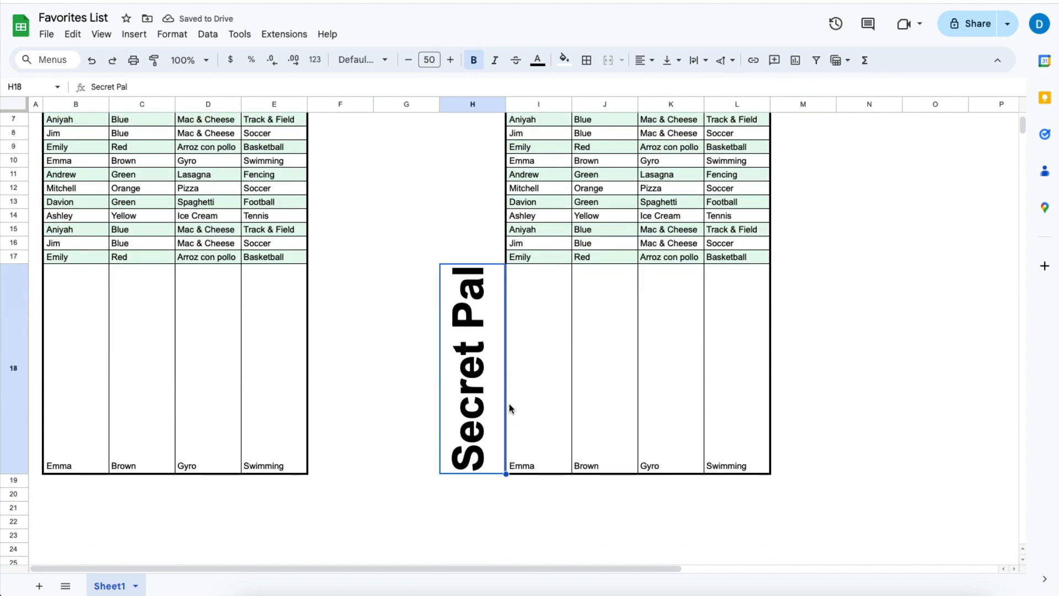
{"action": "scroll", "coordinate": [512, 414], "scroll_direction": "up", "scroll_amount": 3}
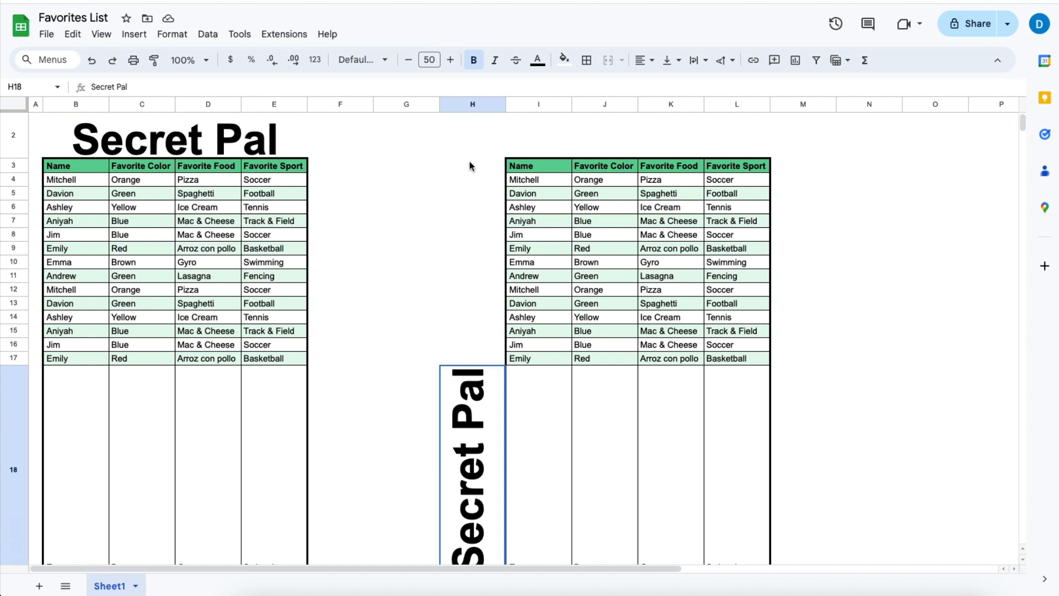
{"action": "left_click_drag", "start_coordinate": [470, 165], "coordinate": [482, 423]}
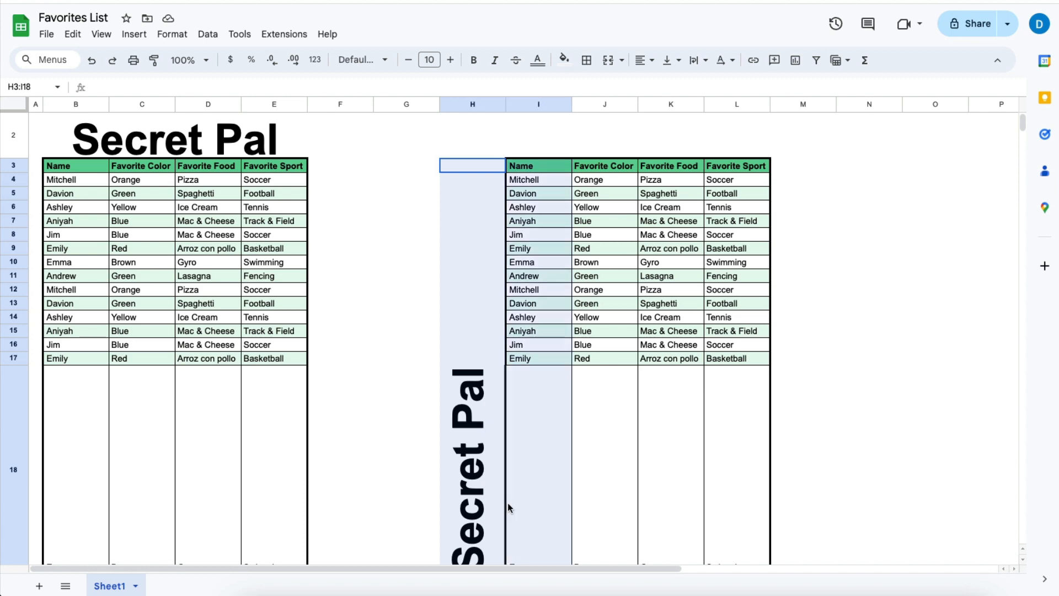
{"action": "scroll", "coordinate": [508, 502], "scroll_direction": "down", "scroll_amount": 4}
{"action": "scroll", "coordinate": [480, 364], "scroll_direction": "up", "scroll_amount": 2}
{"action": "scroll", "coordinate": [480, 364], "scroll_direction": "up", "scroll_amount": 3}
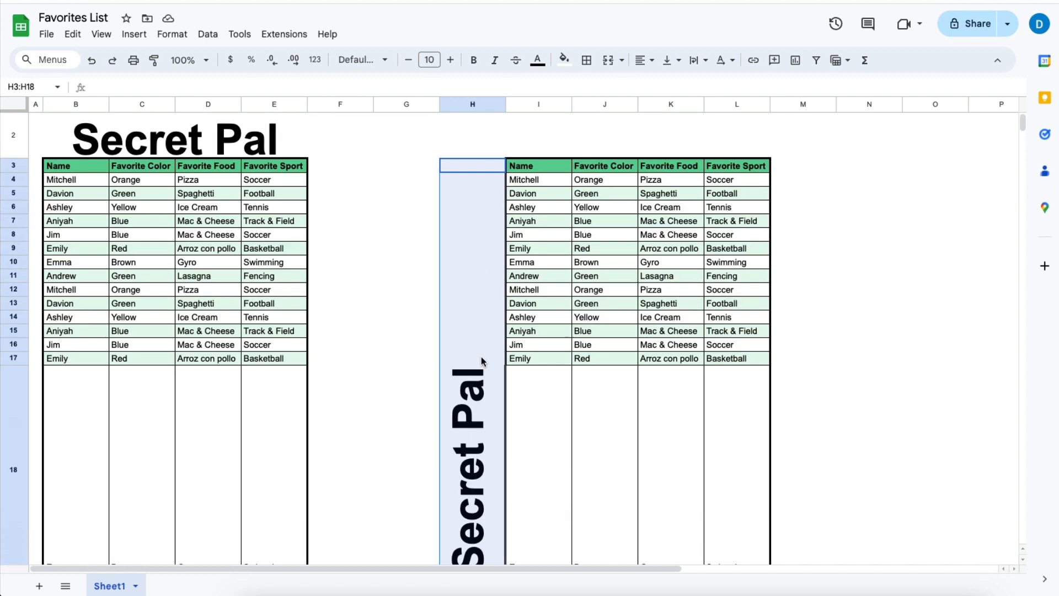
{"action": "left_click", "coordinate": [179, 39]}
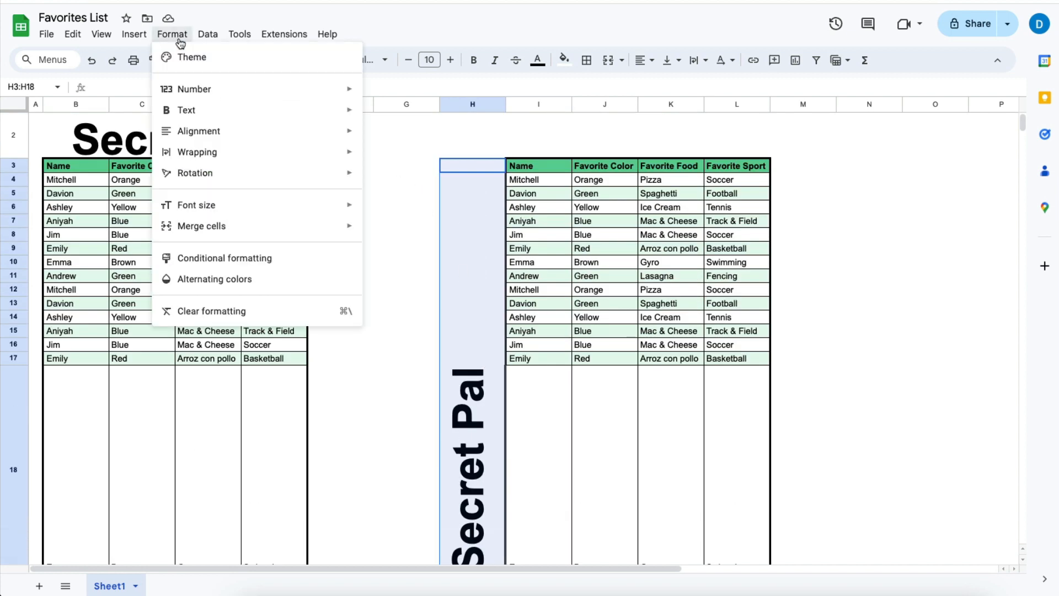
{"action": "mouse_move", "coordinate": [206, 230]}
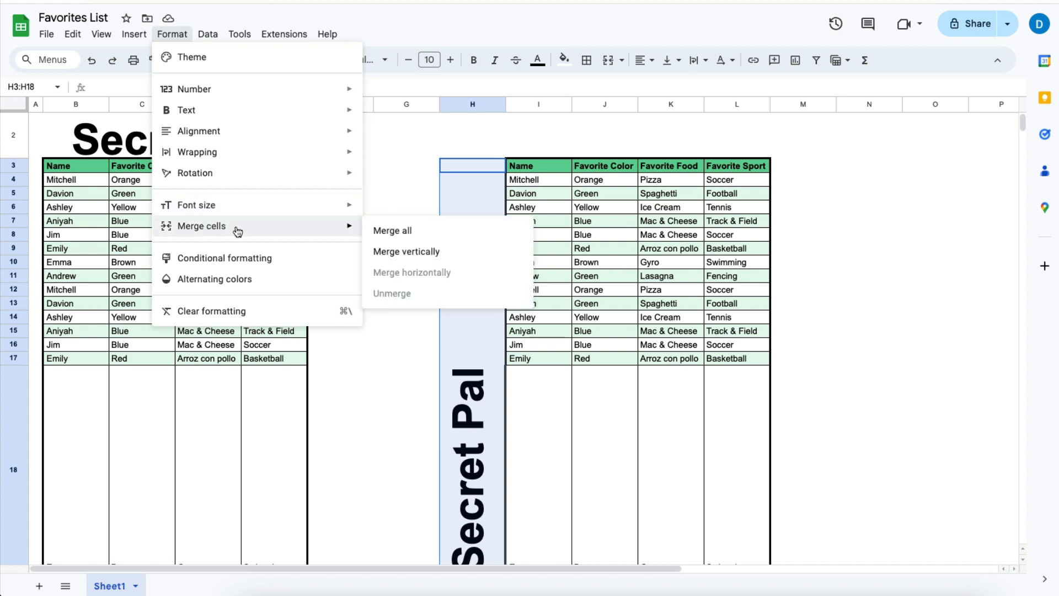
{"action": "left_click", "coordinate": [468, 258]}
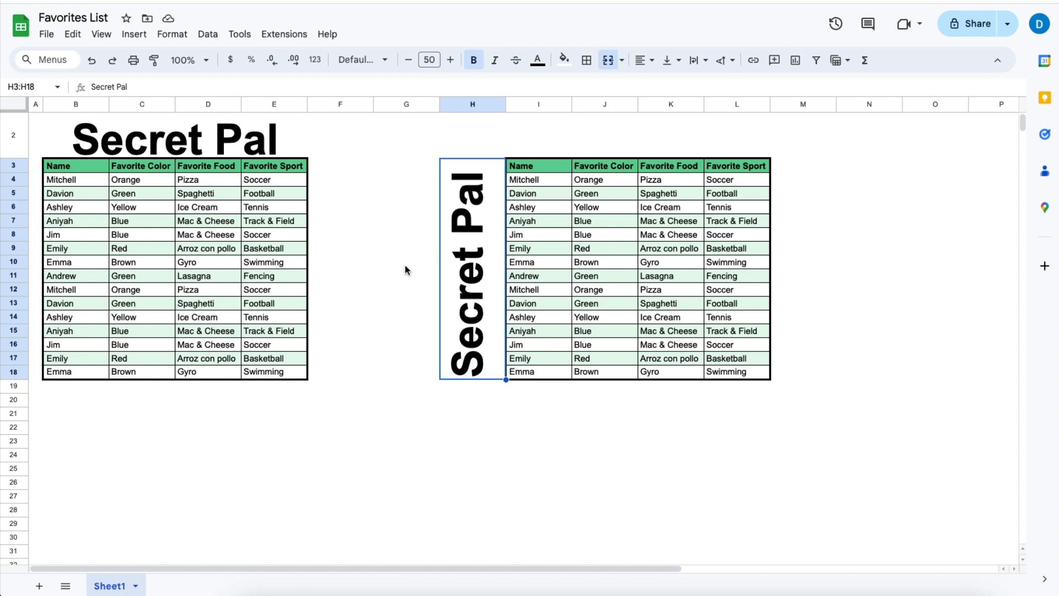
Center the "Secret Pal" title horizontally in the merged cell H3:H18 and set its vertical alignment to middle
{"action": "left_click", "coordinate": [643, 60]}
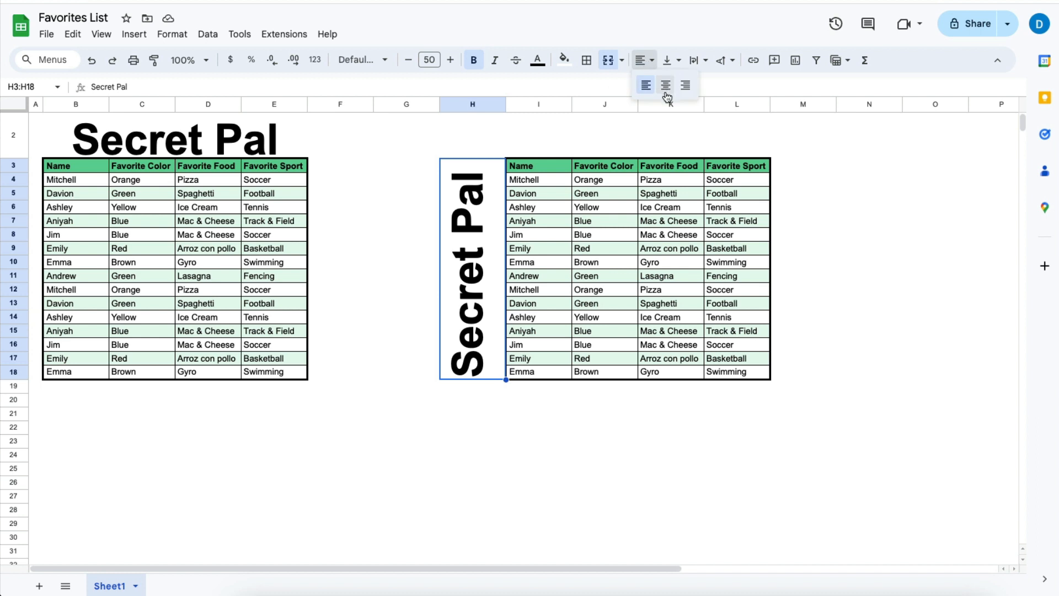
{"action": "left_click", "coordinate": [666, 86]}
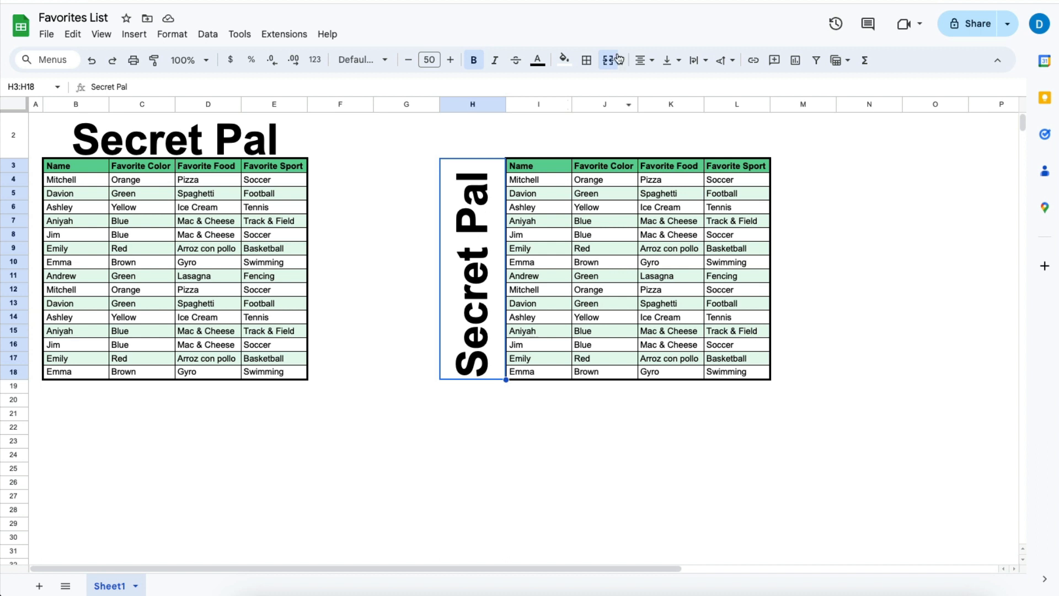
{"action": "left_click", "coordinate": [681, 63]}
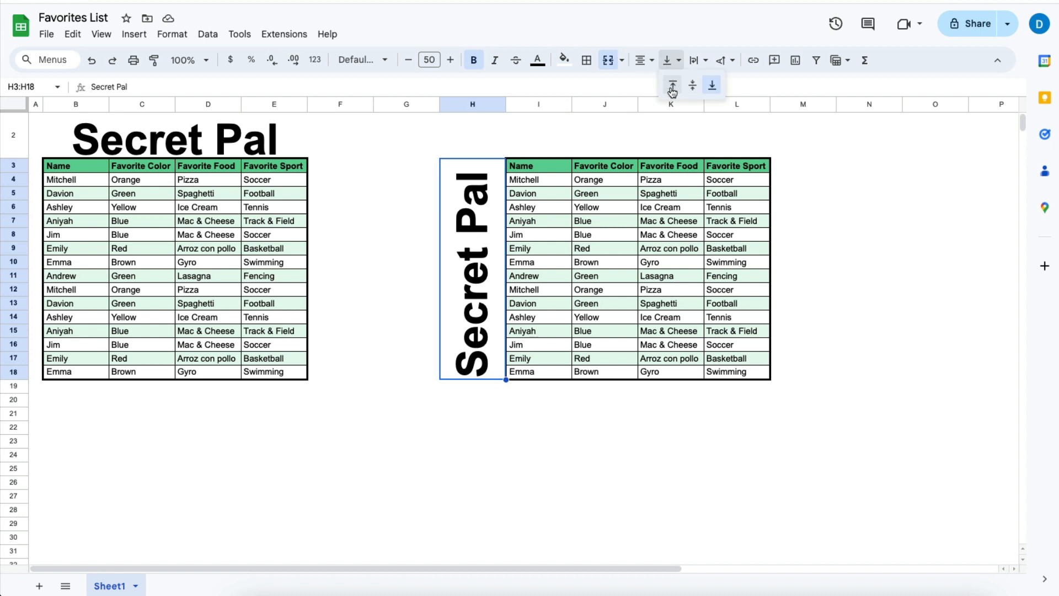
{"action": "left_click", "coordinate": [672, 87]}
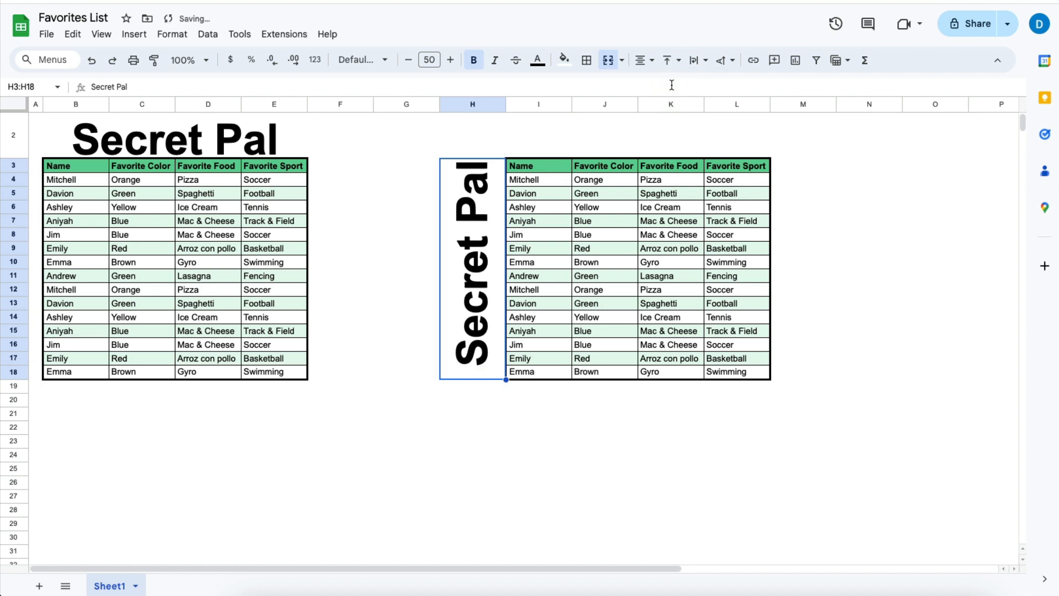
{"action": "left_click", "coordinate": [669, 60]}
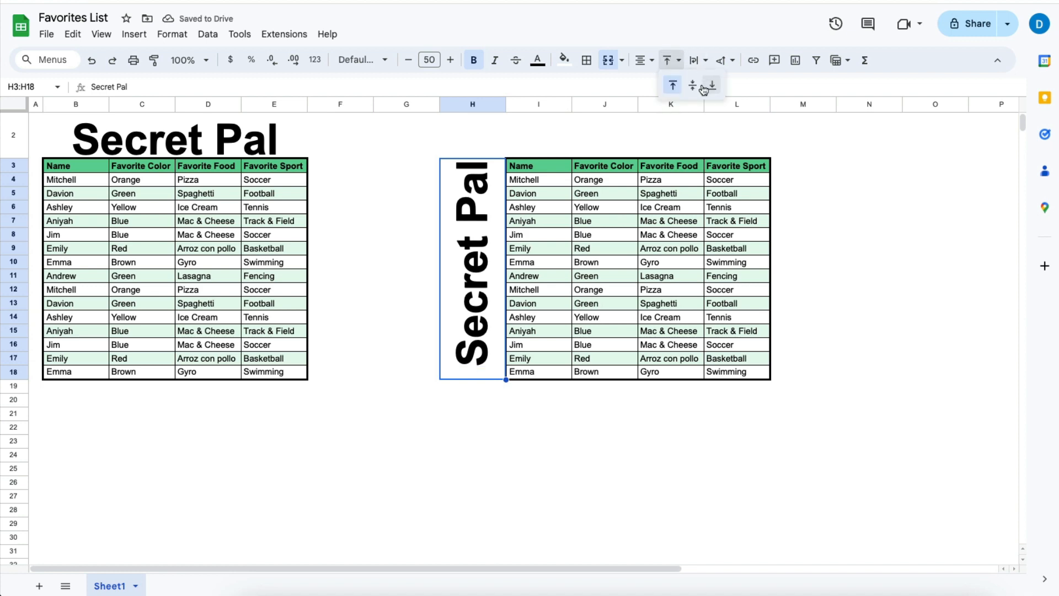
{"action": "left_click", "coordinate": [691, 86]}
{"action": "left_click", "coordinate": [403, 237]}
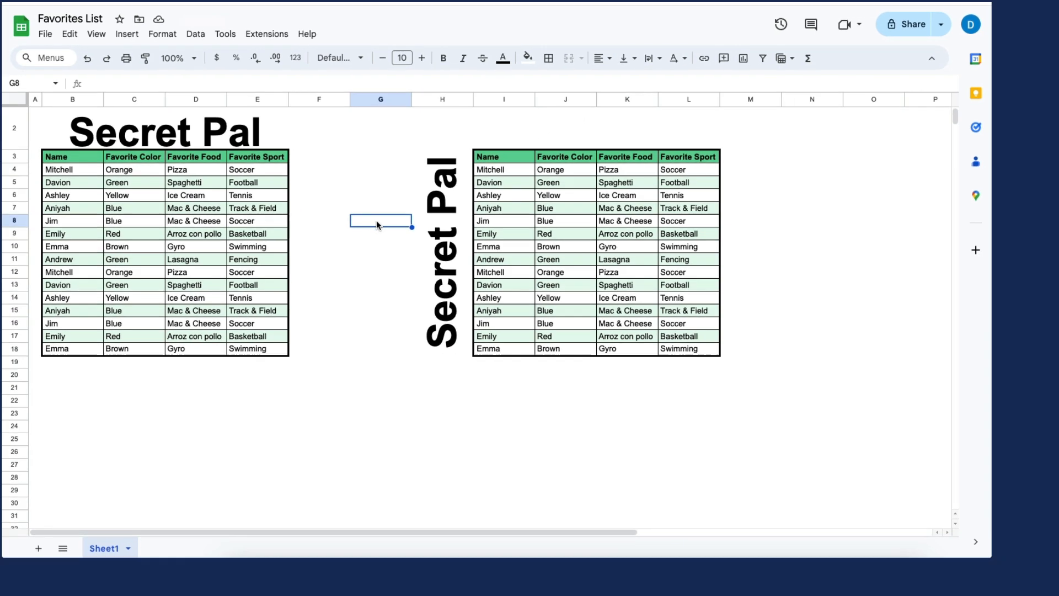